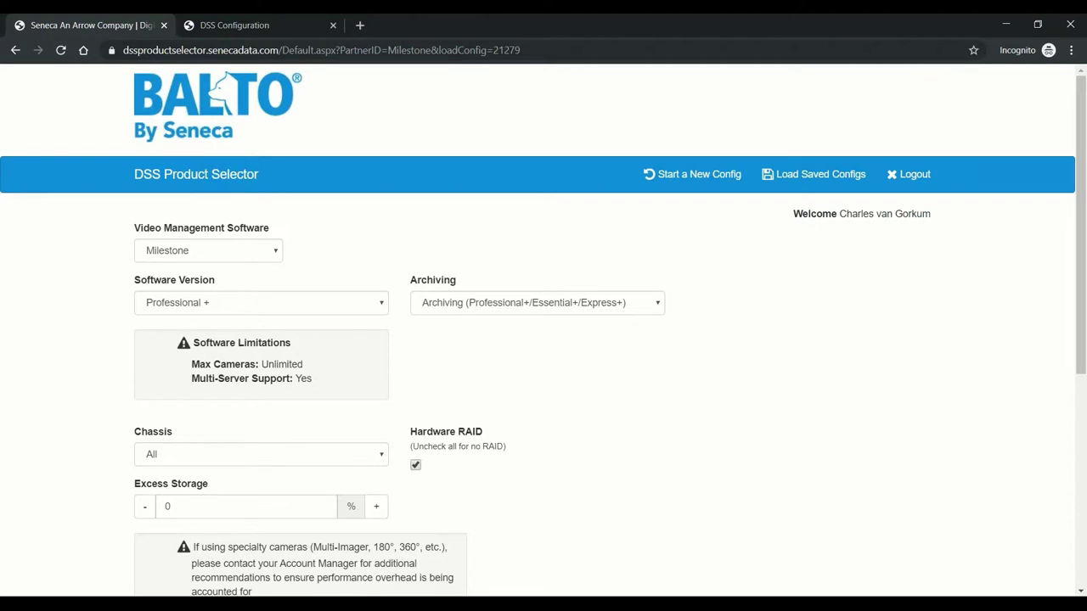
Load the saved configuration "Projet Marseille Nord" from the saved configurations list
{"action": "left_click", "coordinate": [809, 179]}
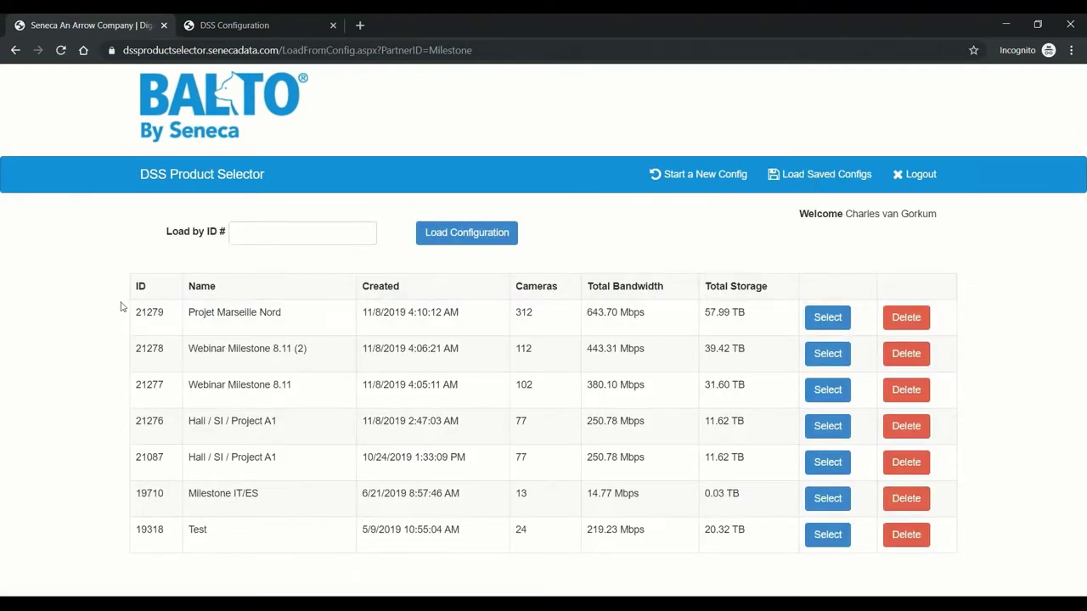
{"action": "left_click_drag", "start_coordinate": [134, 289], "coordinate": [195, 363]}
{"action": "left_click", "coordinate": [98, 340]}
{"action": "left_click", "coordinate": [828, 318]}
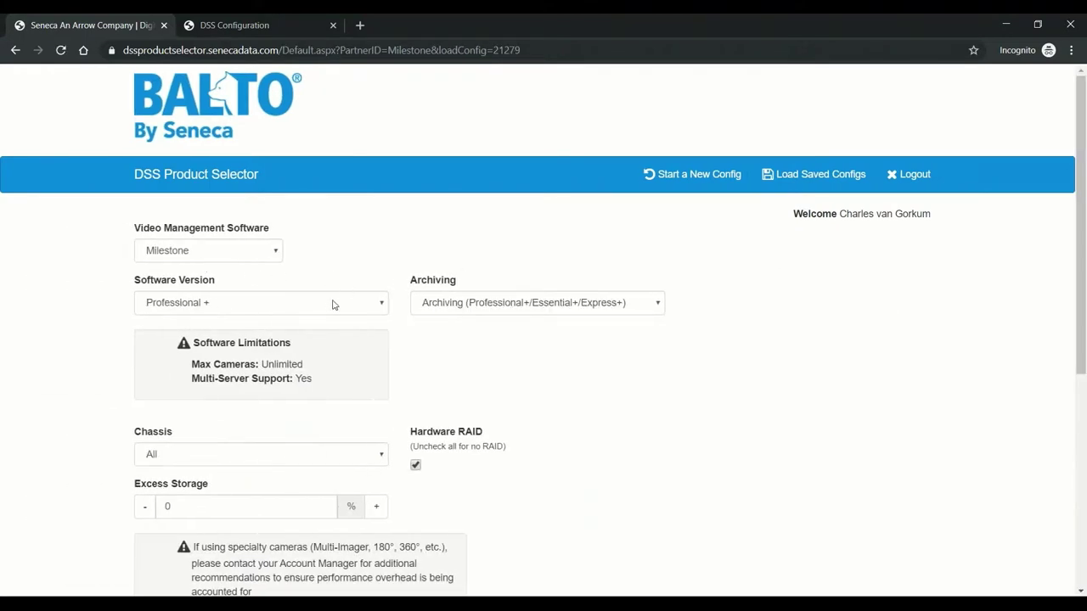
Examine the available software versions and chassis types without changing the selections
{"action": "left_click", "coordinate": [333, 305]}
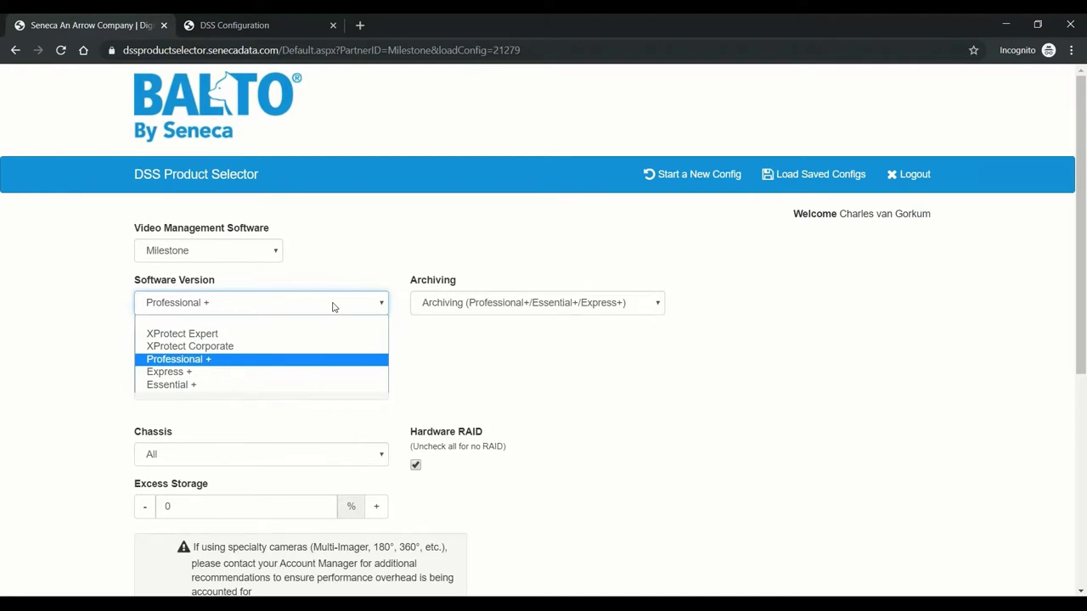
{"action": "left_click", "coordinate": [334, 307]}
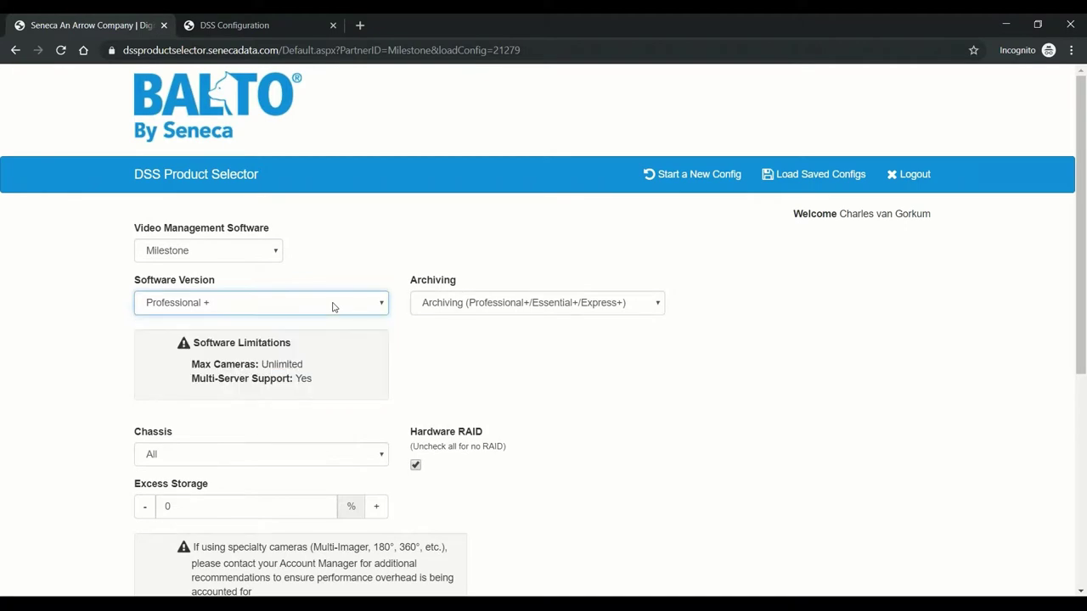
{"action": "left_click", "coordinate": [414, 304]}
{"action": "left_click", "coordinate": [405, 305]}
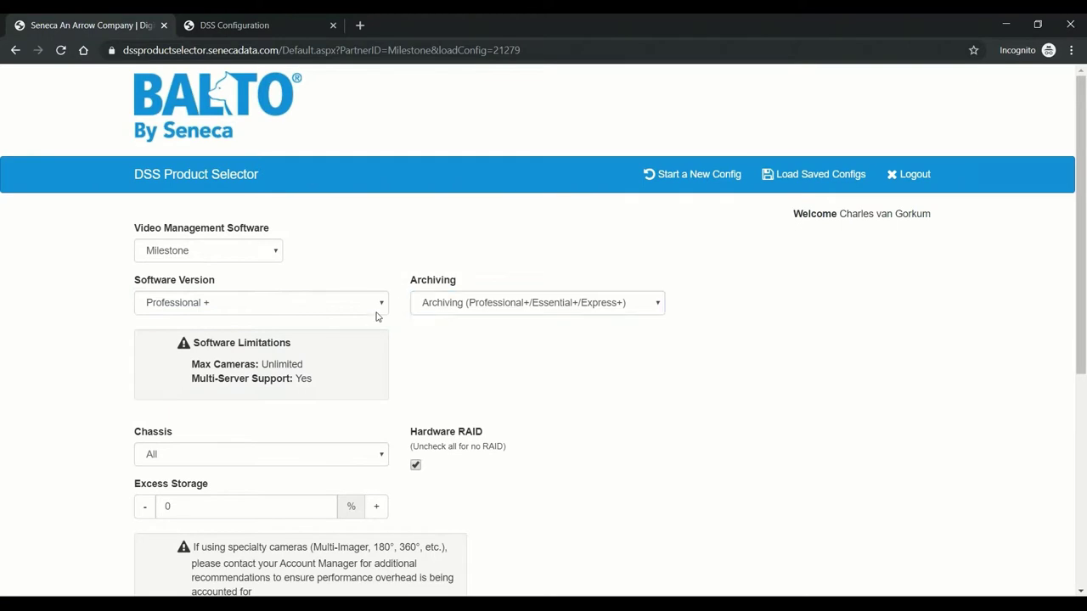
{"action": "scroll", "coordinate": [541, 451], "scroll_direction": "down", "scroll_amount": 2}
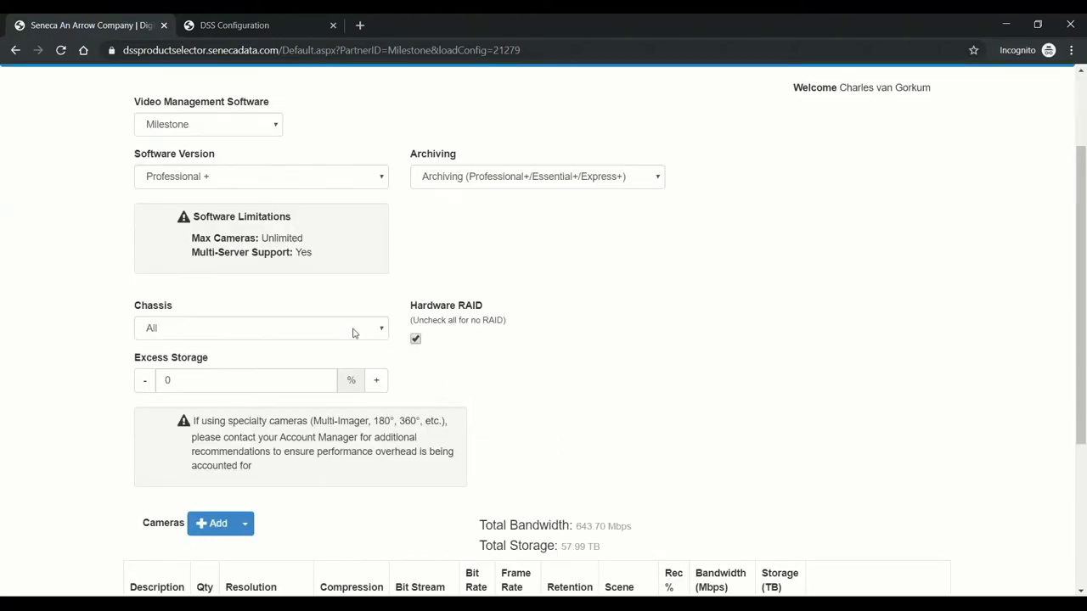
{"action": "left_click", "coordinate": [354, 332]}
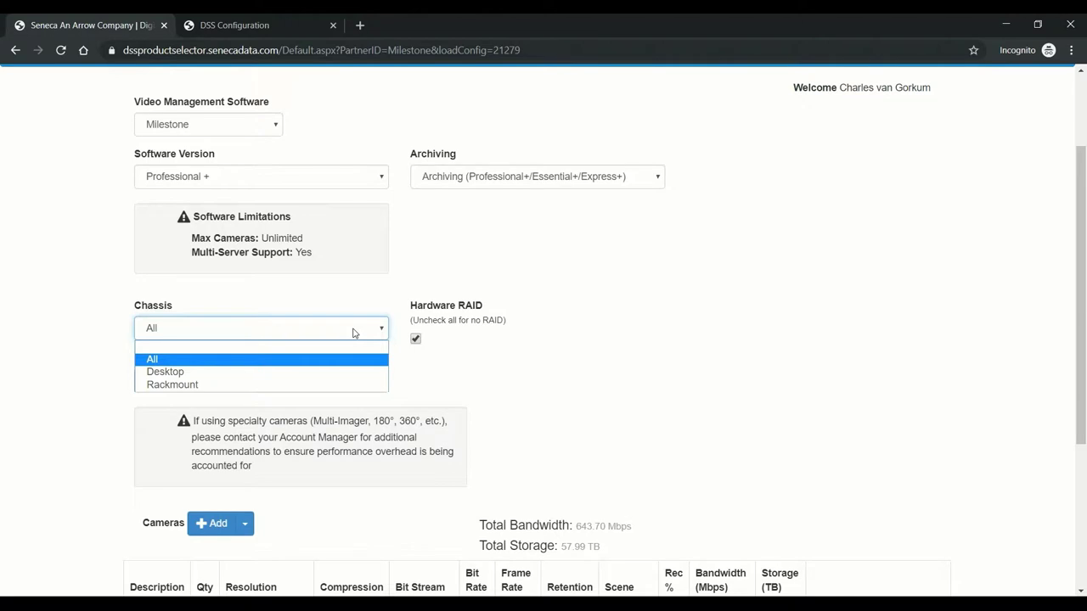
{"action": "left_click", "coordinate": [583, 328]}
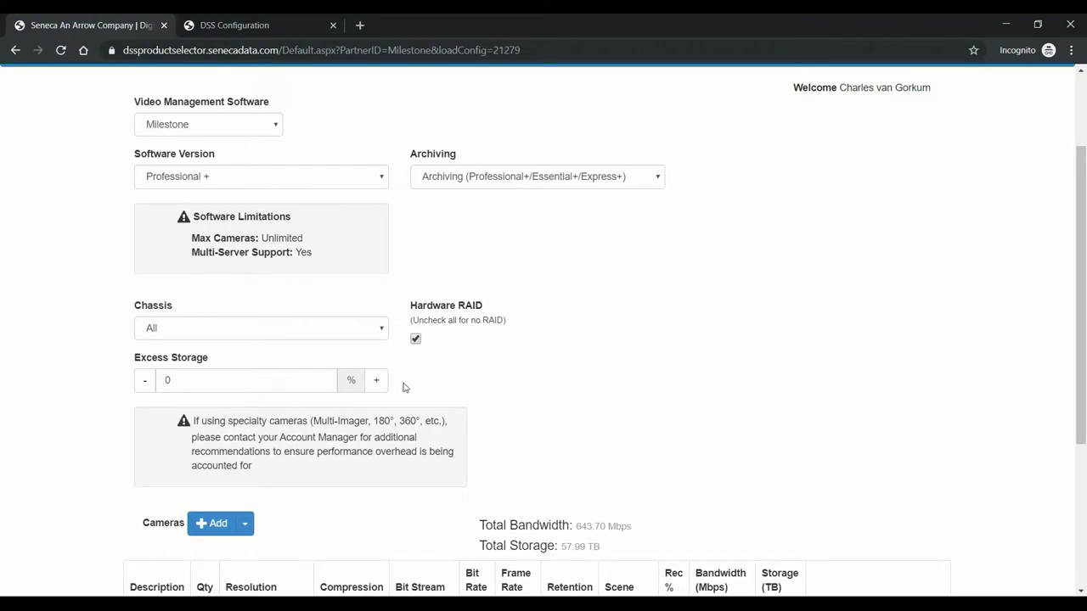
Set the excess storage to 5 %
{"action": "left_click", "coordinate": [377, 383]}
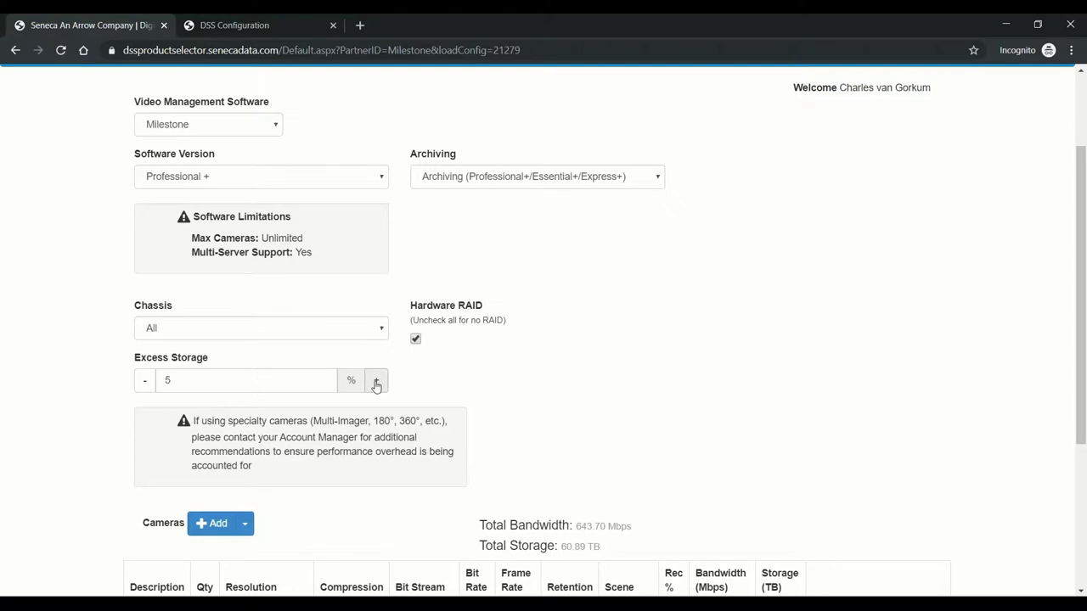
{"action": "scroll", "coordinate": [709, 381], "scroll_direction": "down", "scroll_amount": 1}
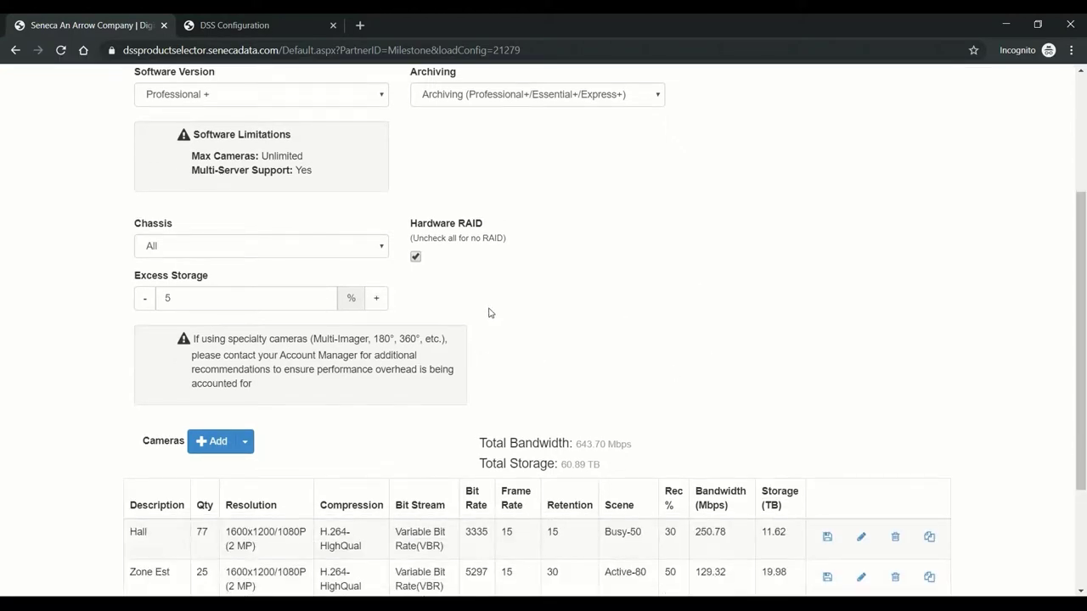
{"action": "scroll", "coordinate": [536, 328], "scroll_direction": "down", "scroll_amount": 2}
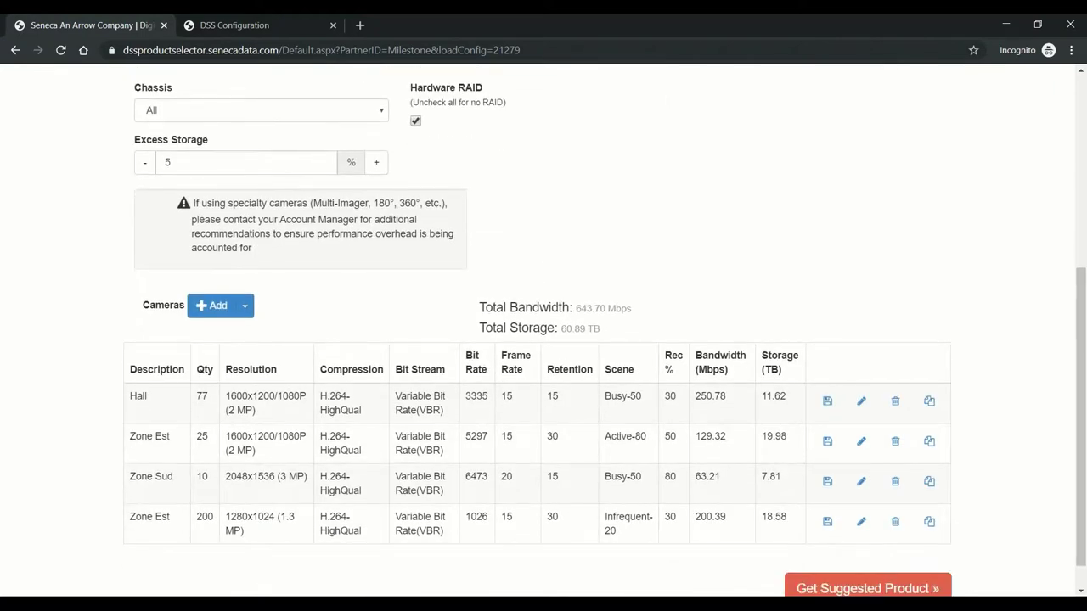
{"action": "scroll", "coordinate": [303, 272], "scroll_direction": "down", "scroll_amount": 1}
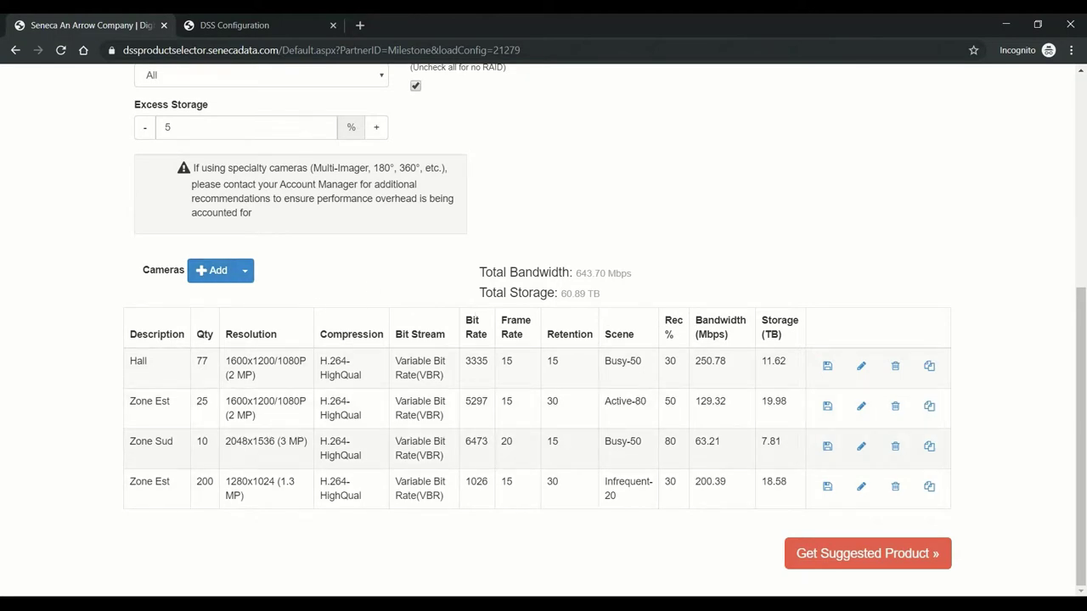
Start a new camera entry described as "Zone Nord" with 1600x1200/1080P (2 MP) resolution, Variable Bit Rate (VBR) and 15 FPS
{"action": "left_click", "coordinate": [210, 270]}
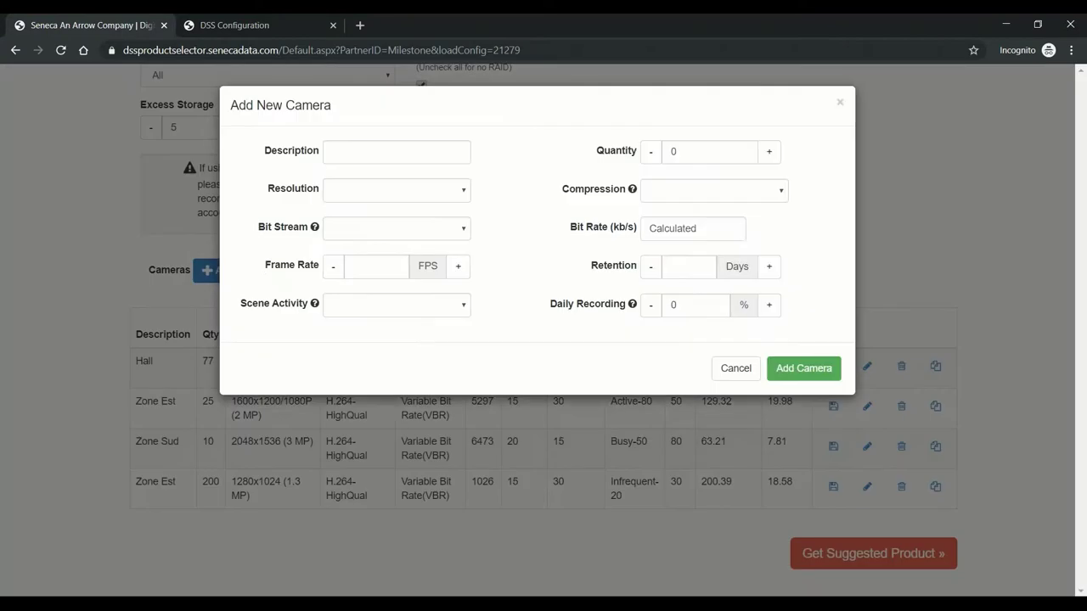
{"action": "left_click", "coordinate": [401, 153]}
{"action": "type", "text": "Zone Nord"}
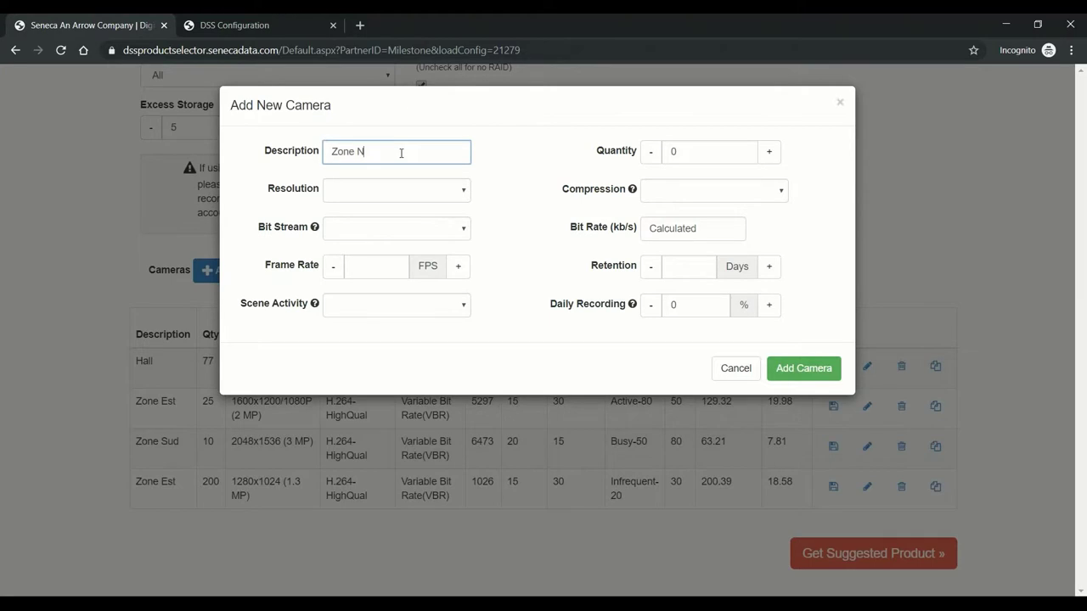
{"action": "left_click", "coordinate": [359, 193]}
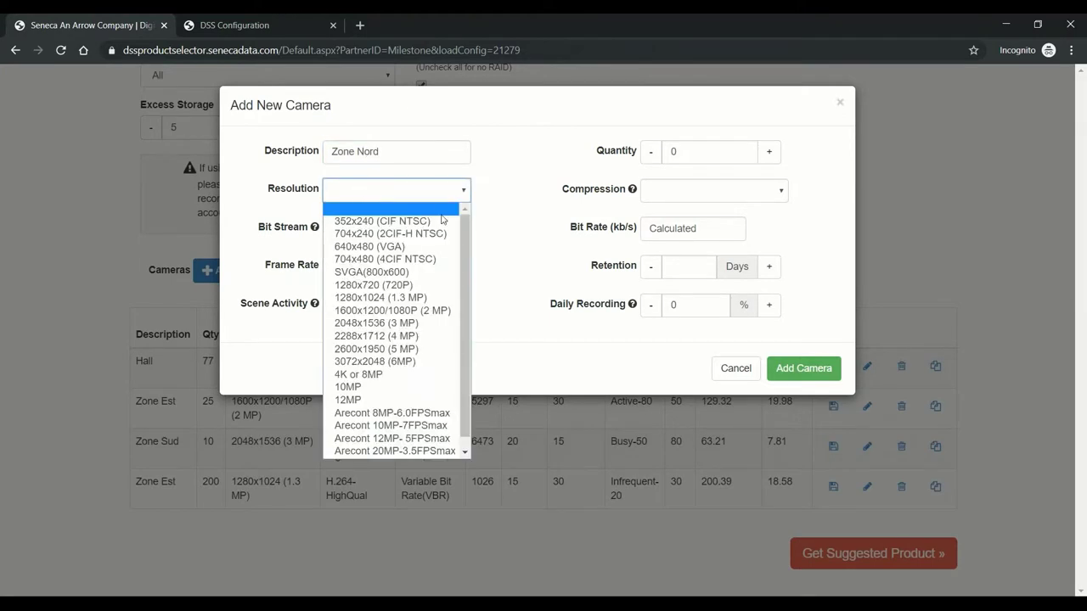
{"action": "left_click", "coordinate": [439, 312]}
{"action": "left_click", "coordinate": [457, 231]}
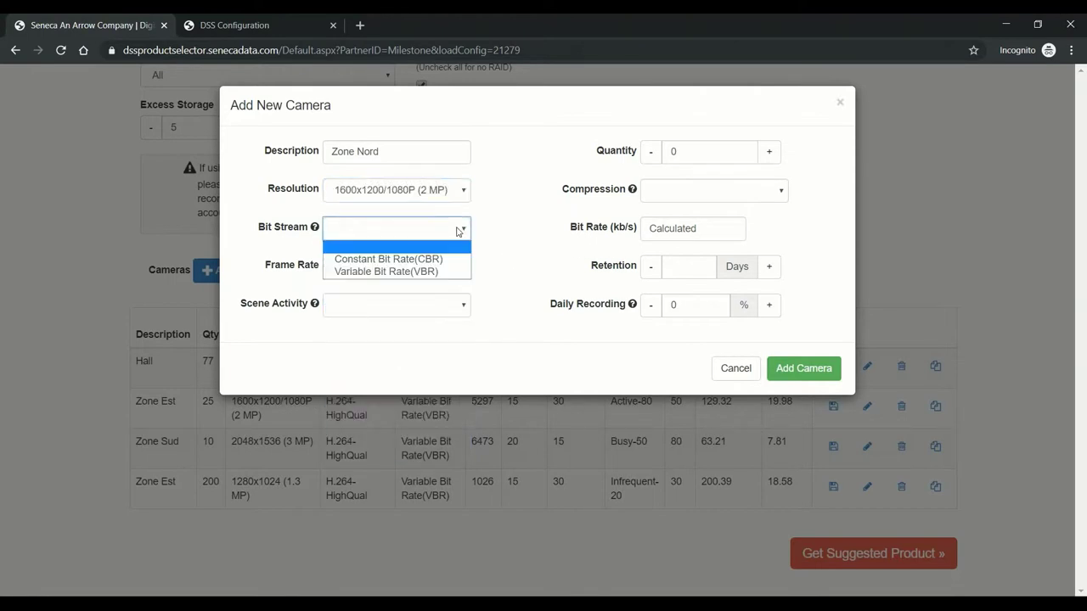
{"action": "left_click", "coordinate": [387, 271]}
{"action": "left_click", "coordinate": [381, 266]}
{"action": "type", "text": "15"}
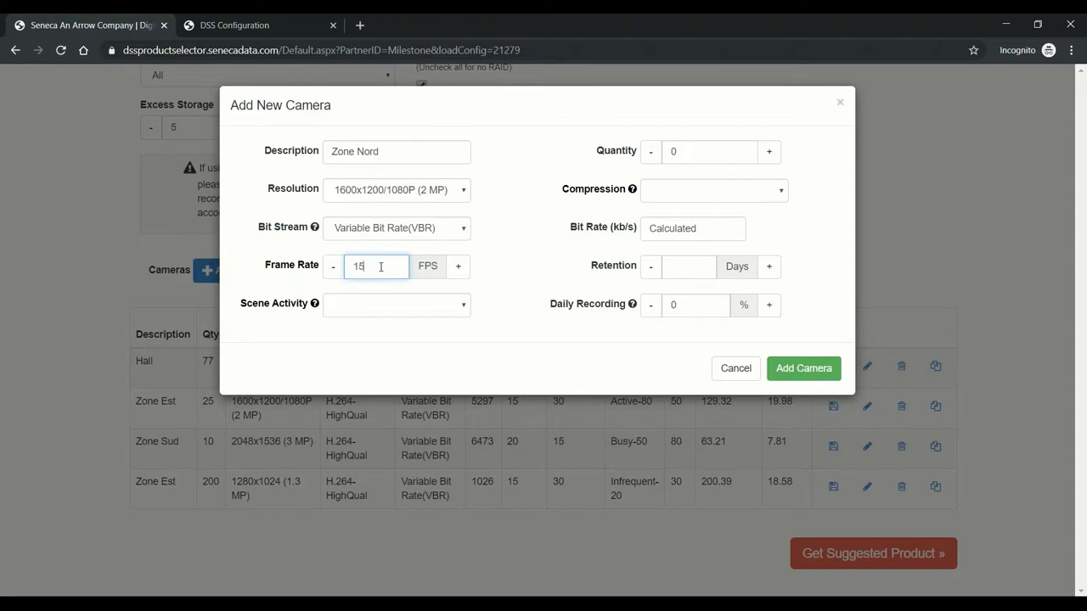
Set the new camera's scene activity to Busy-50
{"action": "left_click", "coordinate": [464, 310]}
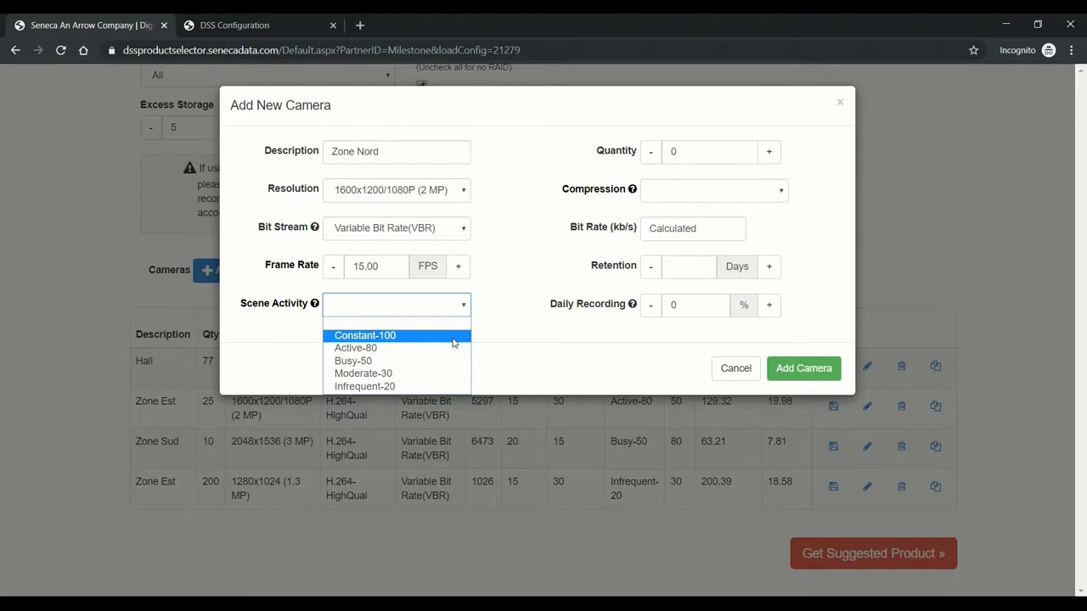
{"action": "left_click", "coordinate": [454, 343]}
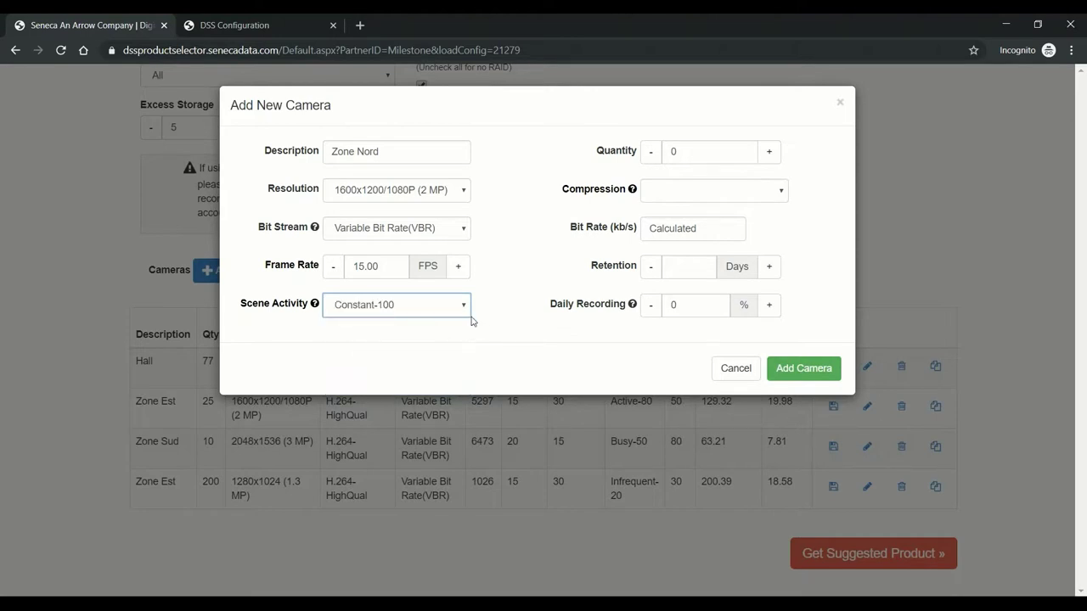
{"action": "left_click", "coordinate": [464, 306]}
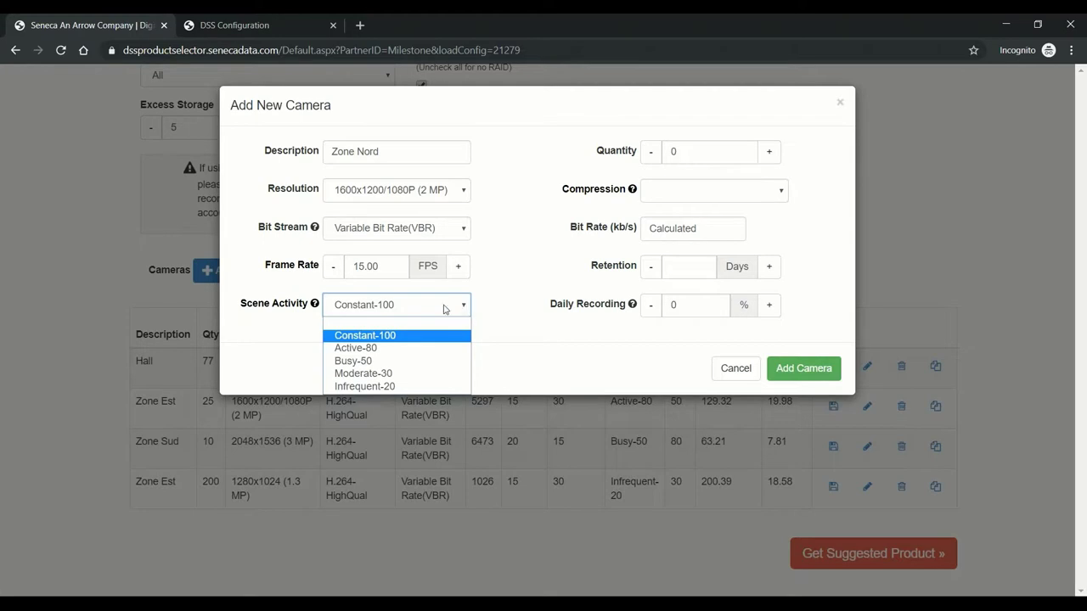
{"action": "left_click", "coordinate": [392, 361]}
{"action": "left_click", "coordinate": [511, 303]}
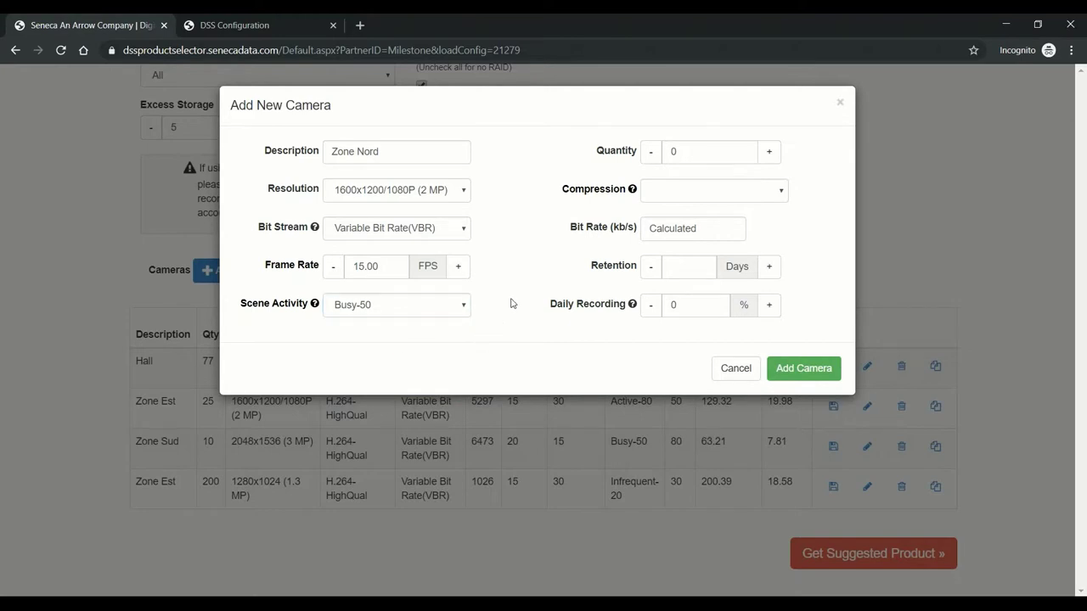
Set the new camera's quantity to 7, compression to H.264-HighQual and retention to 15 days
{"action": "left_click", "coordinate": [704, 149]}
{"action": "type", "text": "7"}
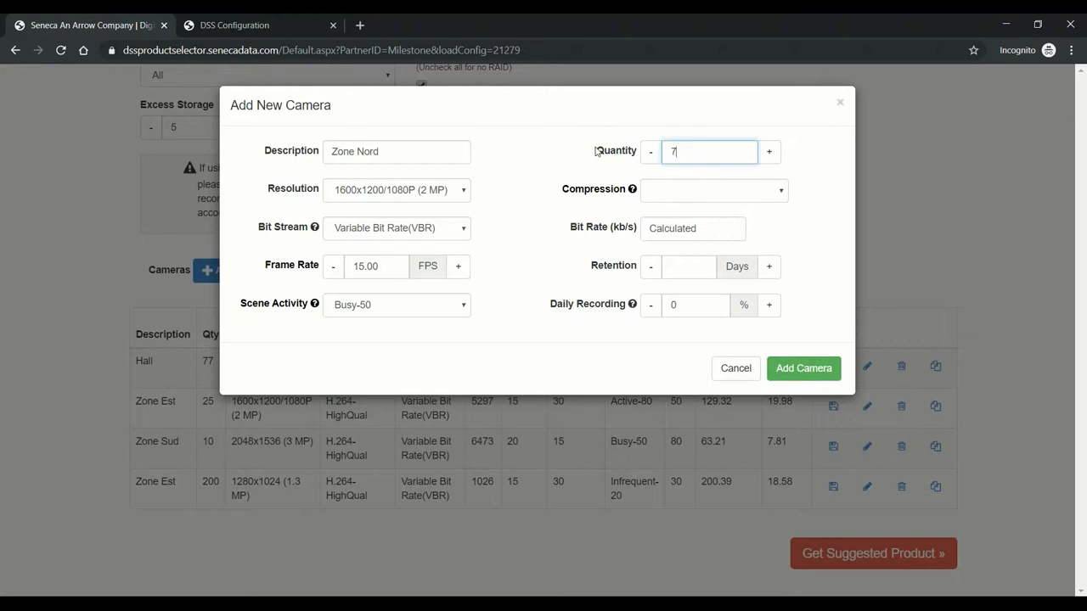
{"action": "left_click", "coordinate": [761, 193]}
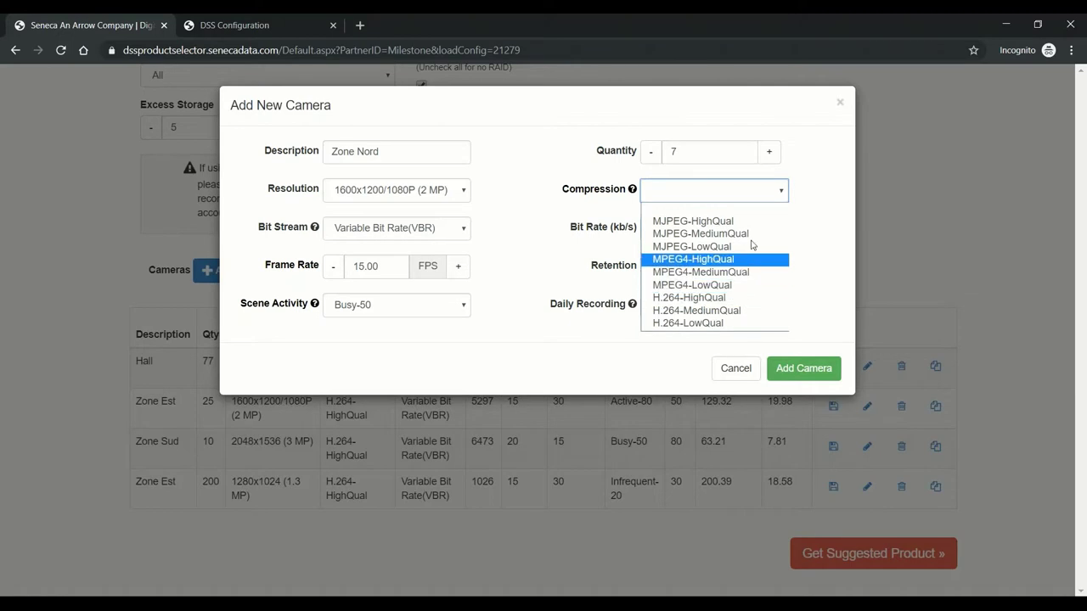
{"action": "left_click", "coordinate": [748, 298]}
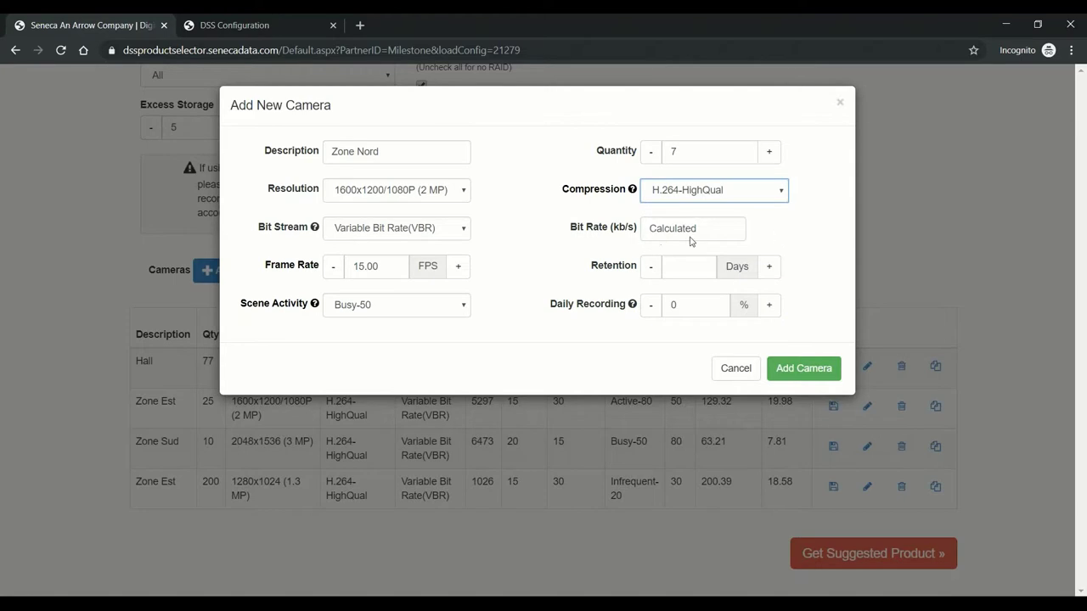
{"action": "left_click", "coordinate": [699, 266]}
{"action": "type", "text": "15"}
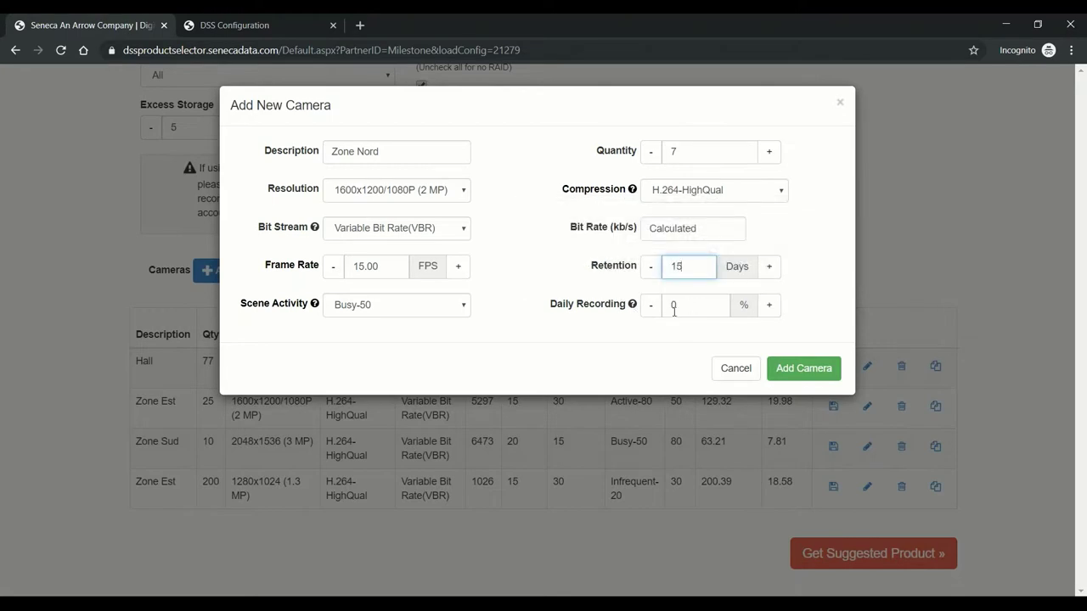
Set the daily recording to 50 % and add the Zone Nord camera to the configuration
{"action": "mouse_move", "coordinate": [633, 304]}
{"action": "double_click", "coordinate": [698, 303]}
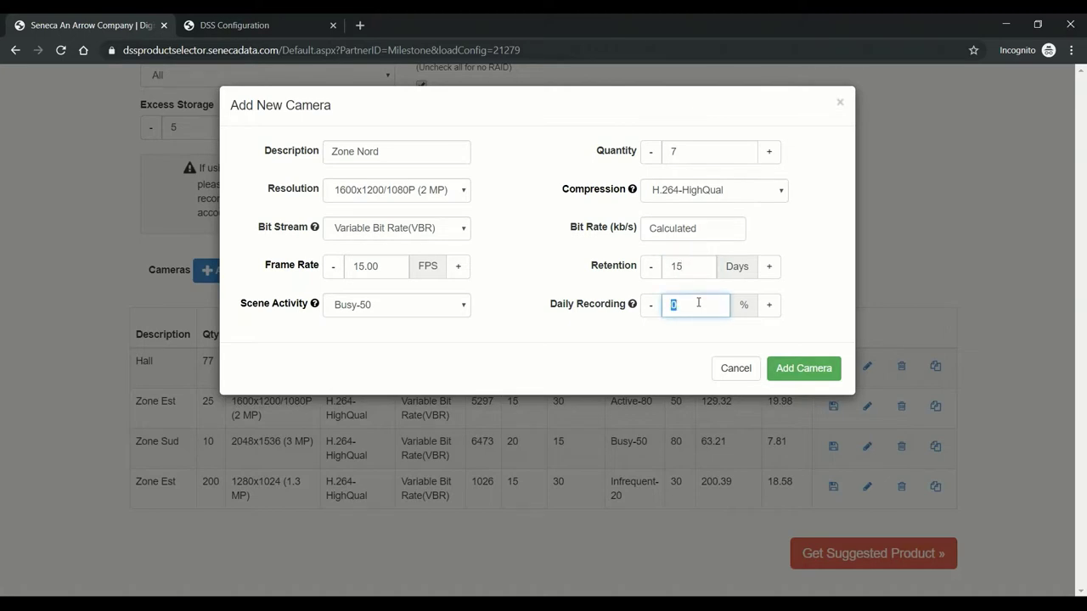
{"action": "type", "text": "50"}
{"action": "left_click", "coordinate": [811, 373]}
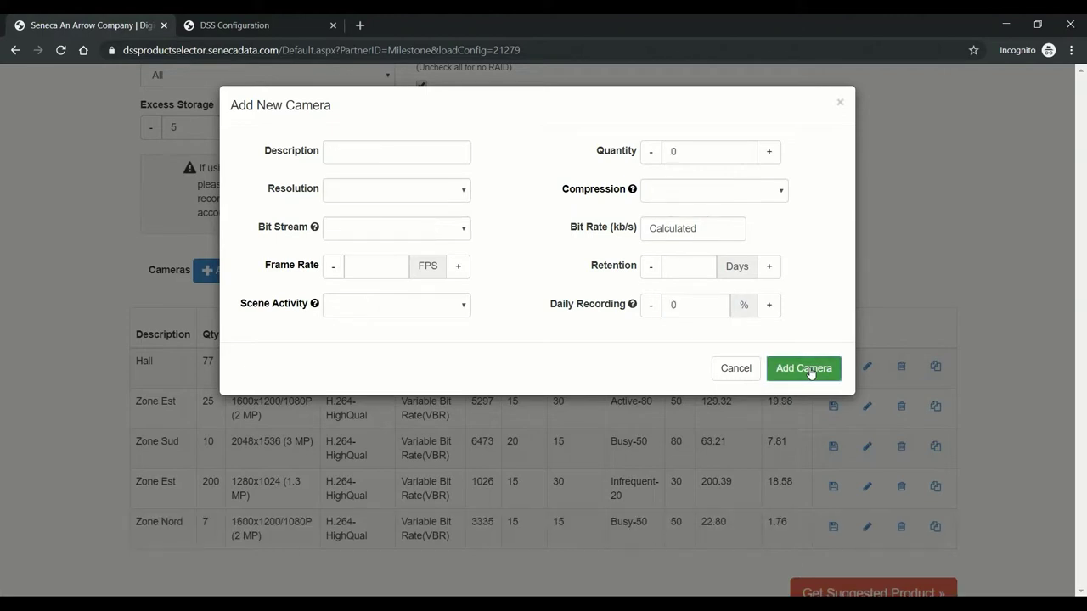
Duplicate the Zone Nord camera entry in the camera list
{"action": "scroll", "coordinate": [605, 329], "scroll_direction": "down", "scroll_amount": 1}
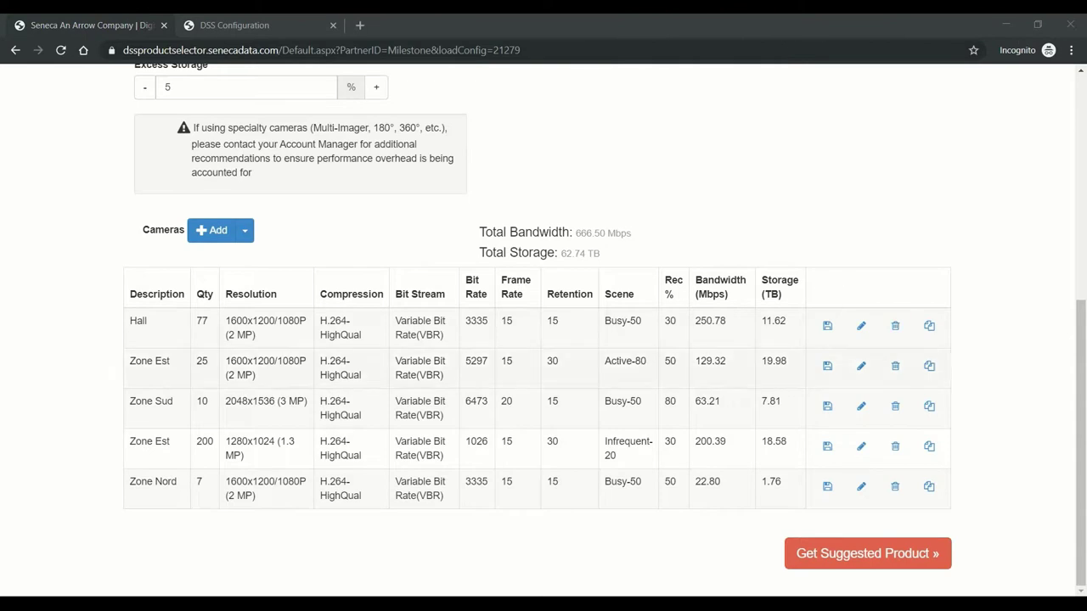
{"action": "left_click", "coordinate": [929, 486]}
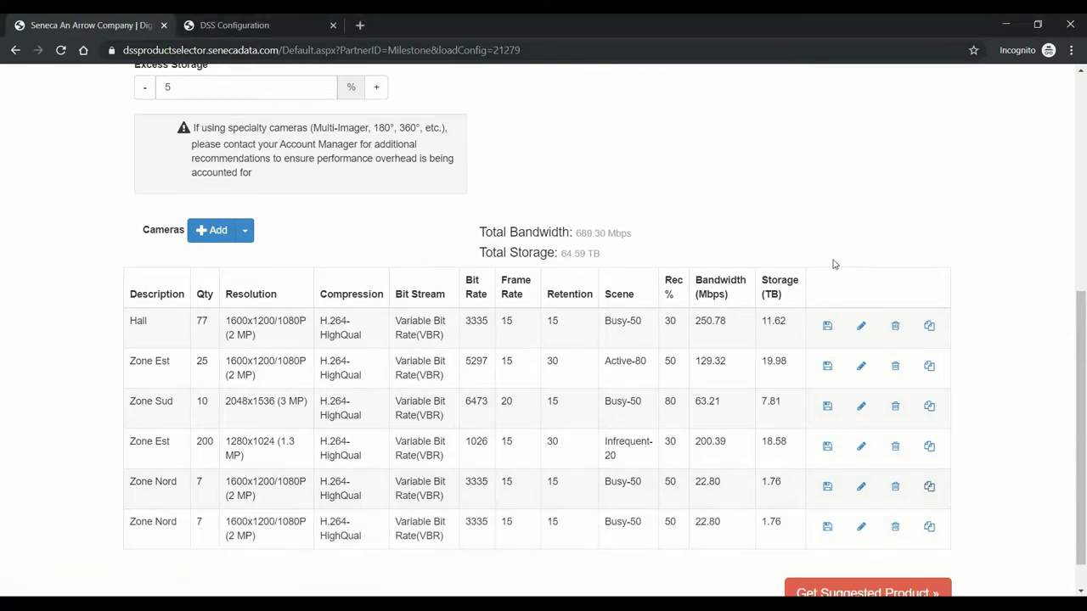
Get the suggested product for the camera list, accepting the disclaimer, and check the recommended kit's model and quantity
{"action": "scroll", "coordinate": [881, 251], "scroll_direction": "down", "scroll_amount": 1}
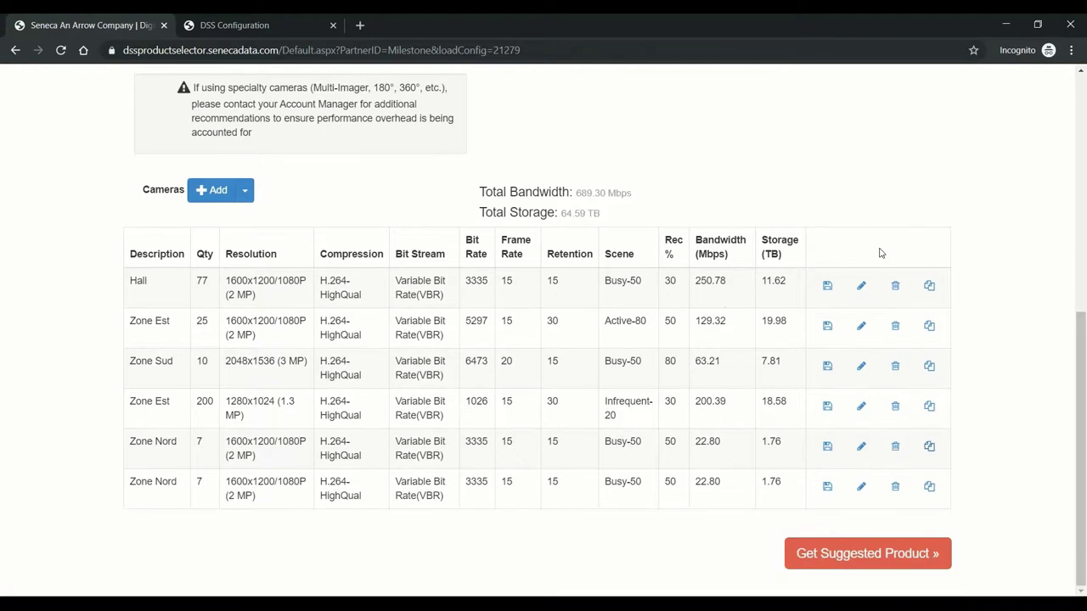
{"action": "left_click", "coordinate": [870, 556]}
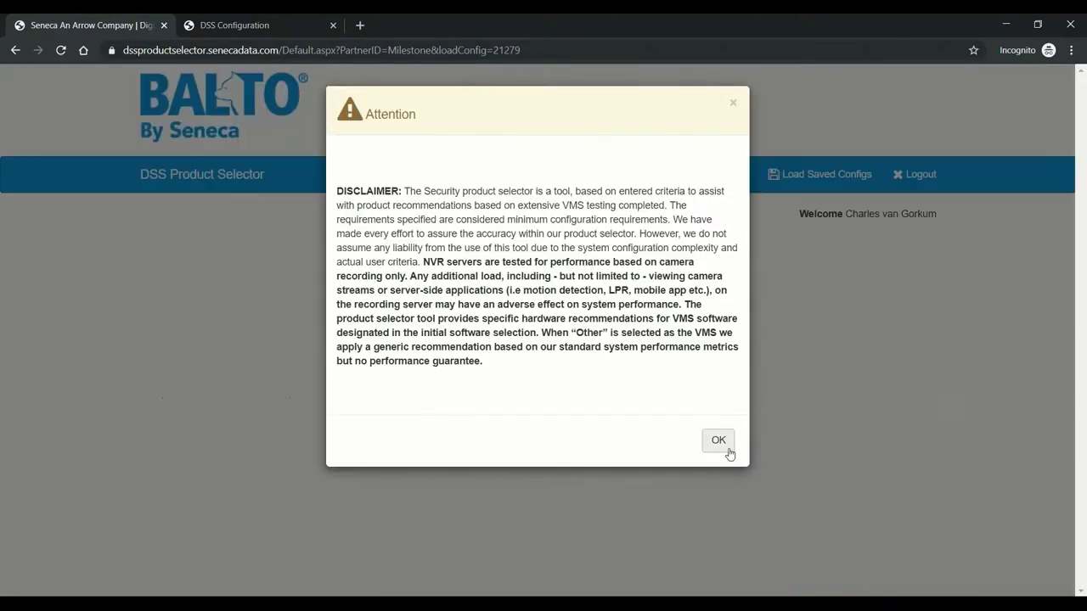
{"action": "left_click", "coordinate": [718, 444]}
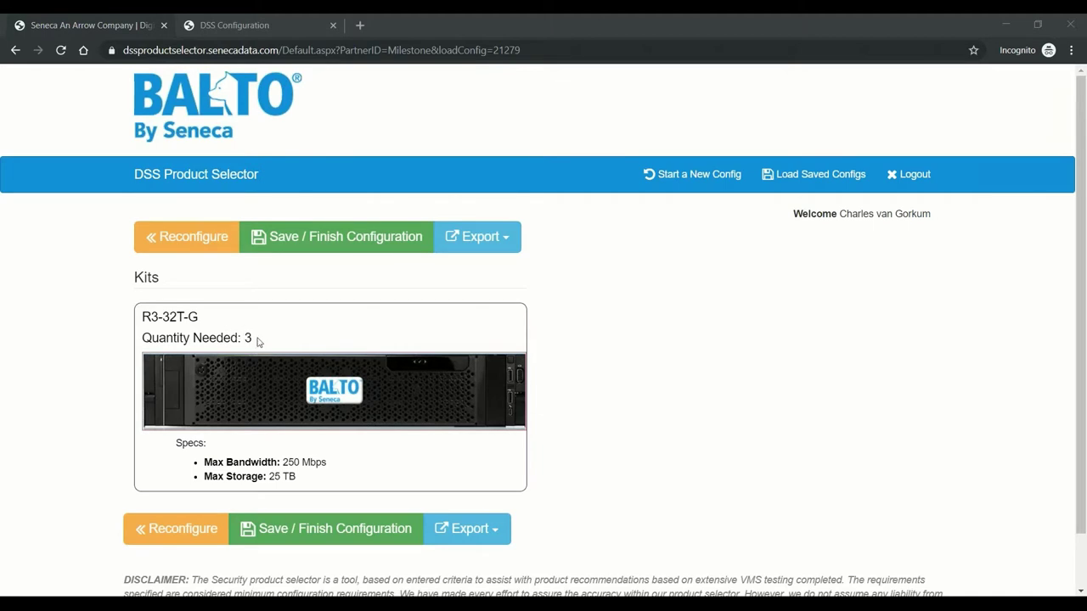
{"action": "left_click_drag", "start_coordinate": [252, 340], "coordinate": [206, 338]}
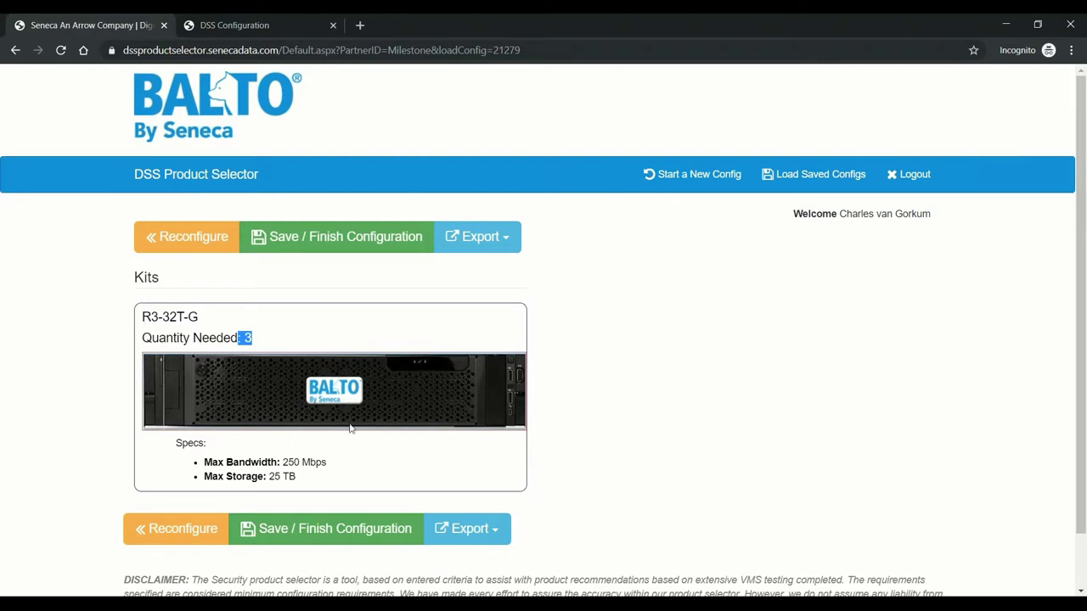
{"action": "left_click_drag", "start_coordinate": [209, 320], "coordinate": [189, 317]}
{"action": "left_click", "coordinate": [634, 400]}
Fill in the save form with config name Projet Webinar Nord and company ARROW FRANCE, and dismiss it without saving
{"action": "left_click", "coordinate": [348, 241]}
{"action": "double_click", "coordinate": [482, 152]}
{"action": "type", "text": "Webinar Nord"}
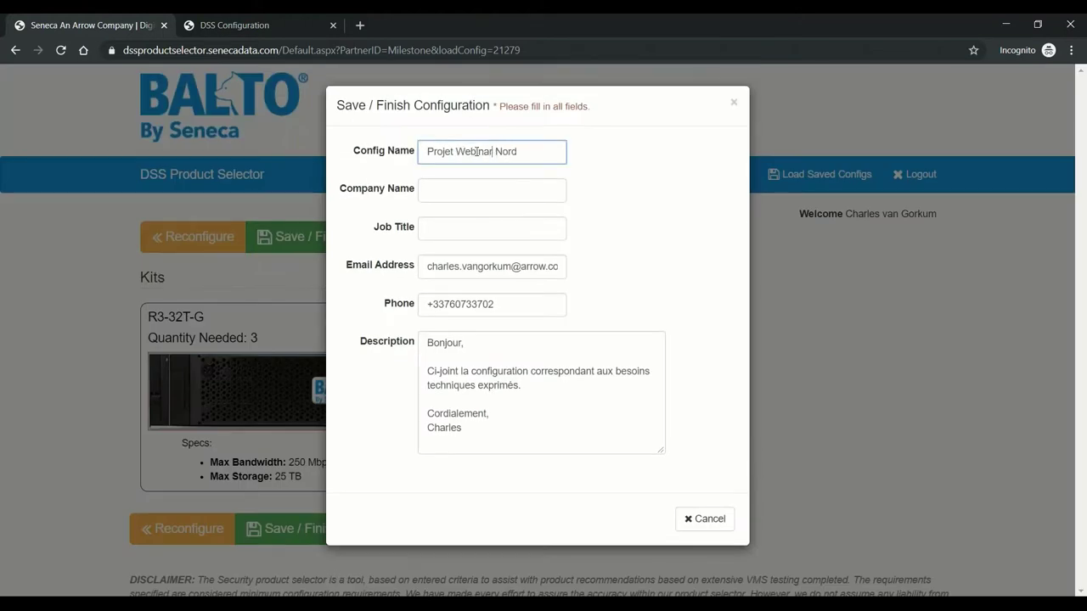
{"action": "left_click", "coordinate": [451, 189]}
{"action": "left_click", "coordinate": [514, 230]}
{"action": "left_click", "coordinate": [482, 227]}
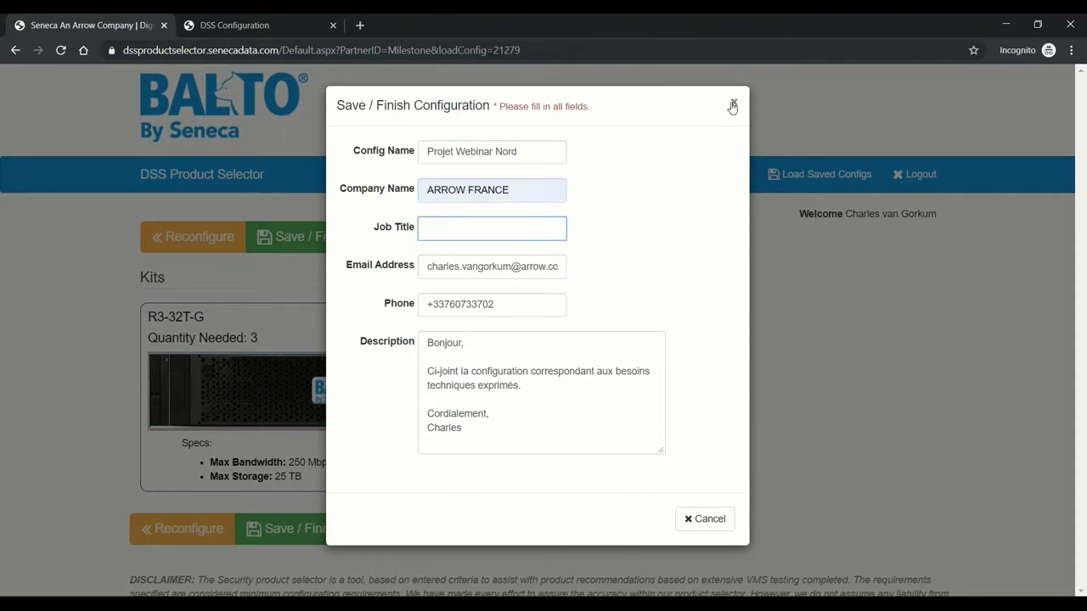
{"action": "left_click", "coordinate": [734, 103]}
Show the configuration's export options and review the camera details, summary and selected solution in the exported DSS Configuration PDF
{"action": "left_click", "coordinate": [493, 239]}
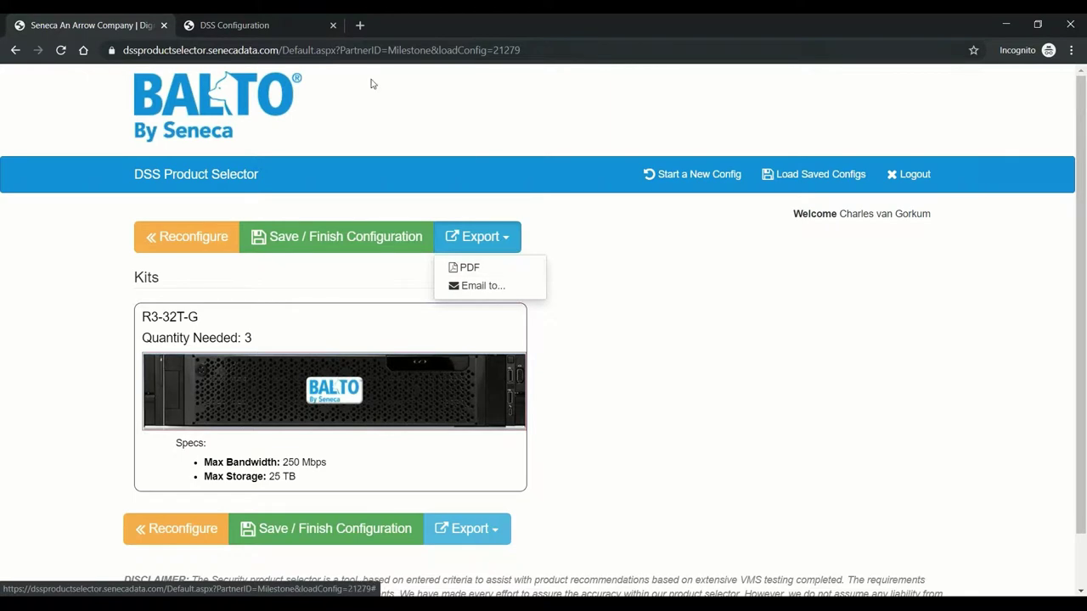
{"action": "left_click", "coordinate": [259, 25]}
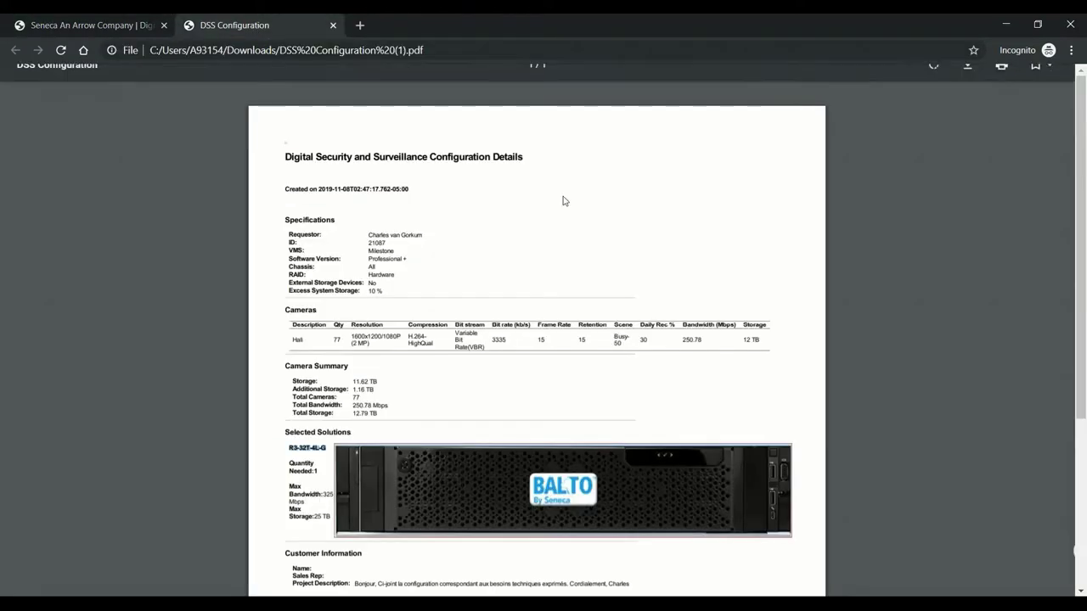
{"action": "scroll", "coordinate": [537, 340], "scroll_direction": "down", "scroll_amount": 3}
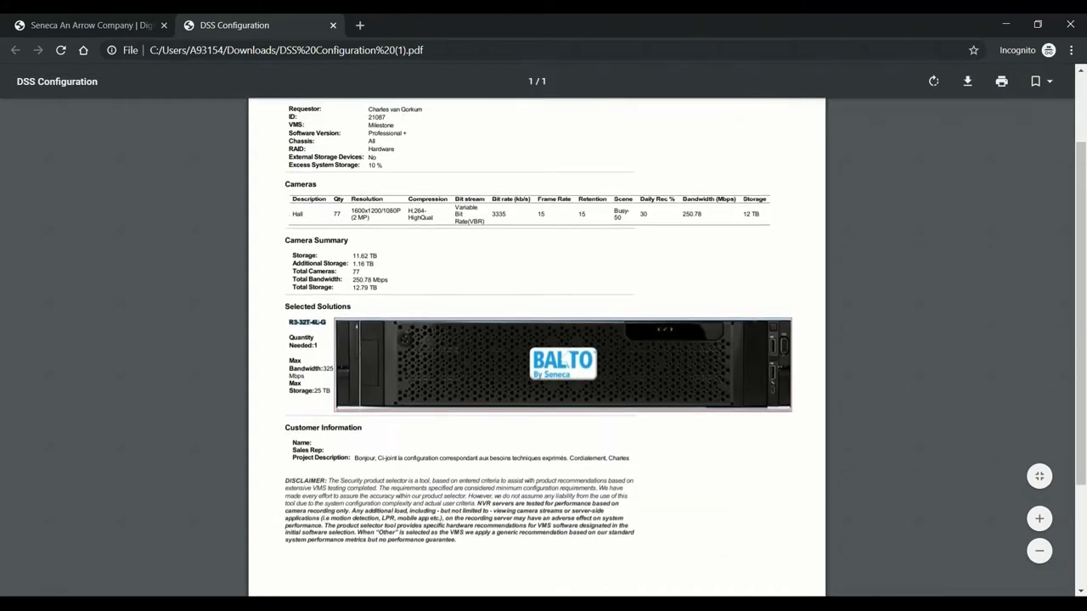
{"action": "scroll", "coordinate": [325, 271], "scroll_direction": "up", "scroll_amount": 2}
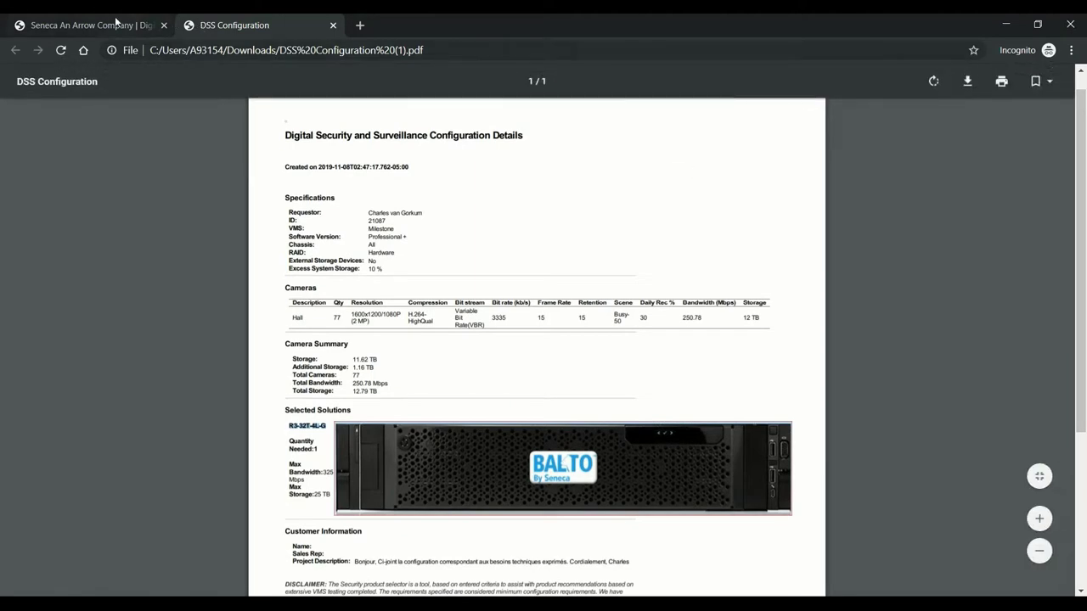
{"action": "scroll", "coordinate": [568, 377], "scroll_direction": "down", "scroll_amount": 4}
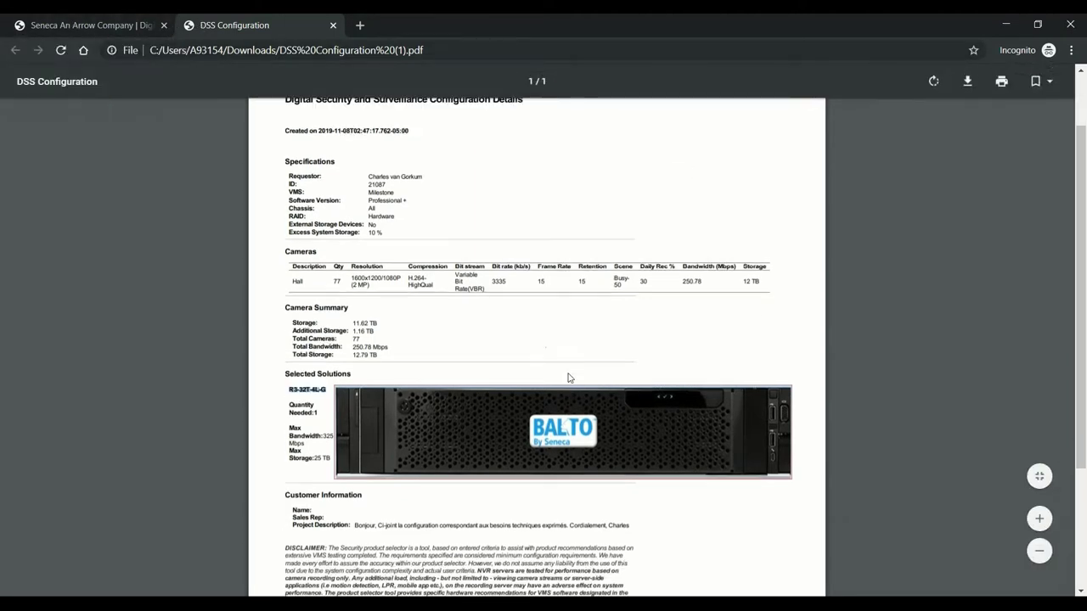
{"action": "left_click", "coordinate": [302, 293]}
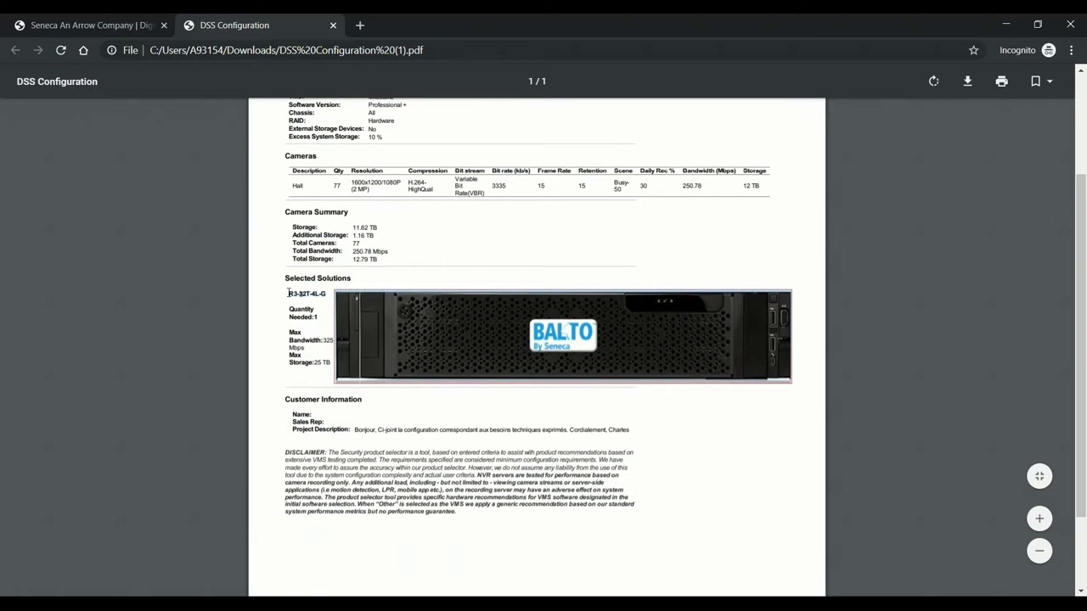
{"action": "left_click", "coordinate": [74, 26]}
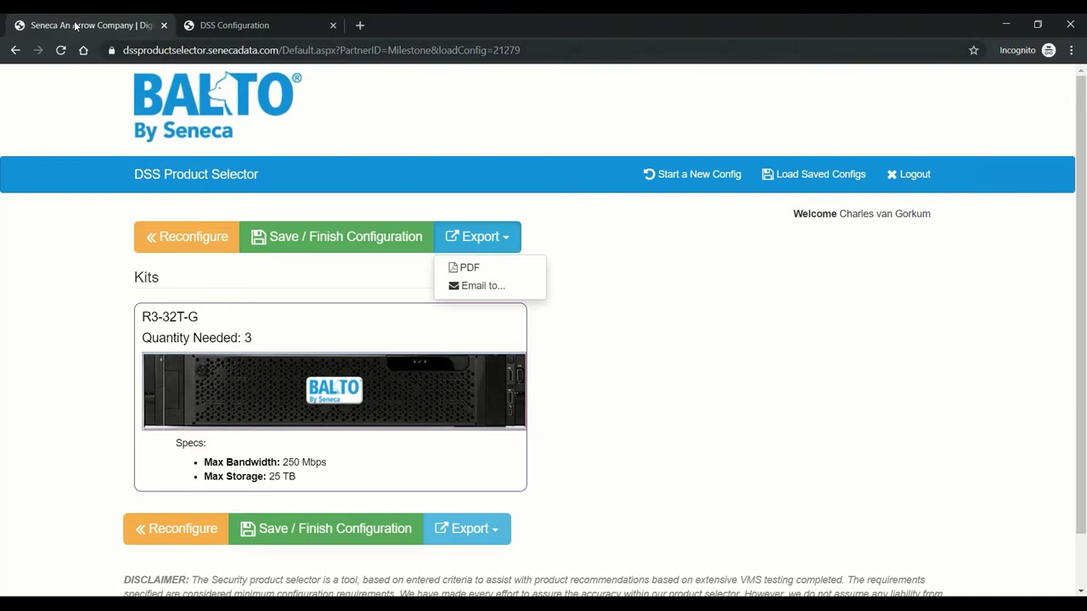
{"action": "left_click", "coordinate": [556, 235]}
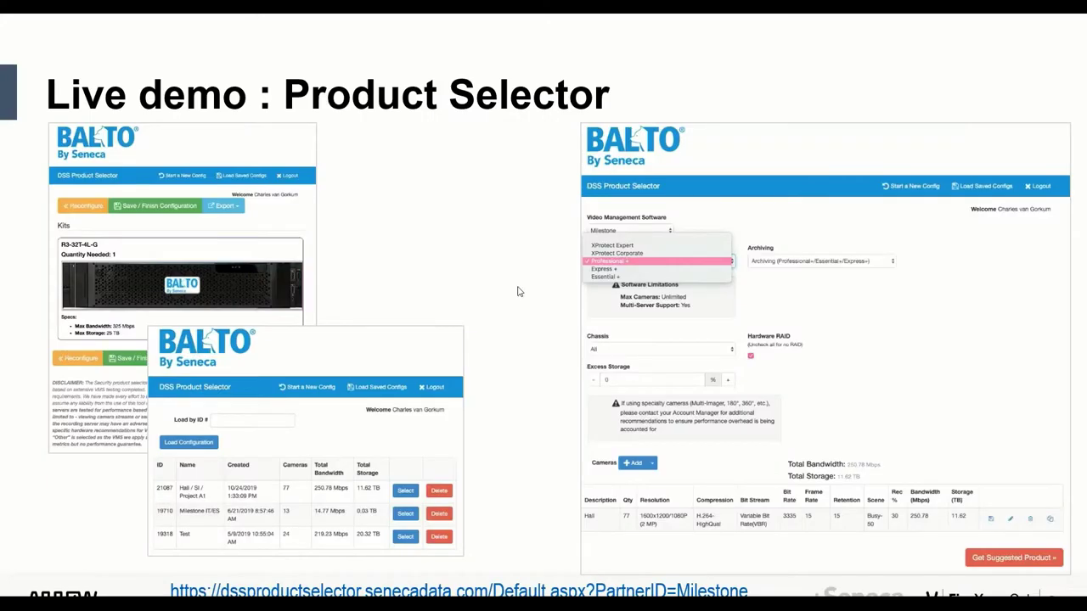
{"action": "key", "text": "Right"}
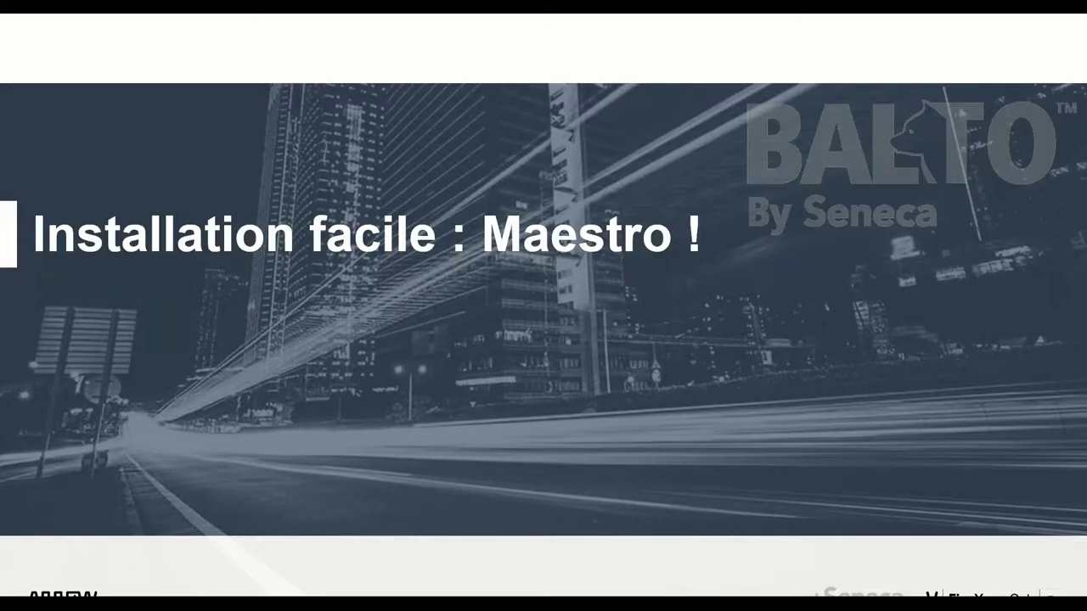